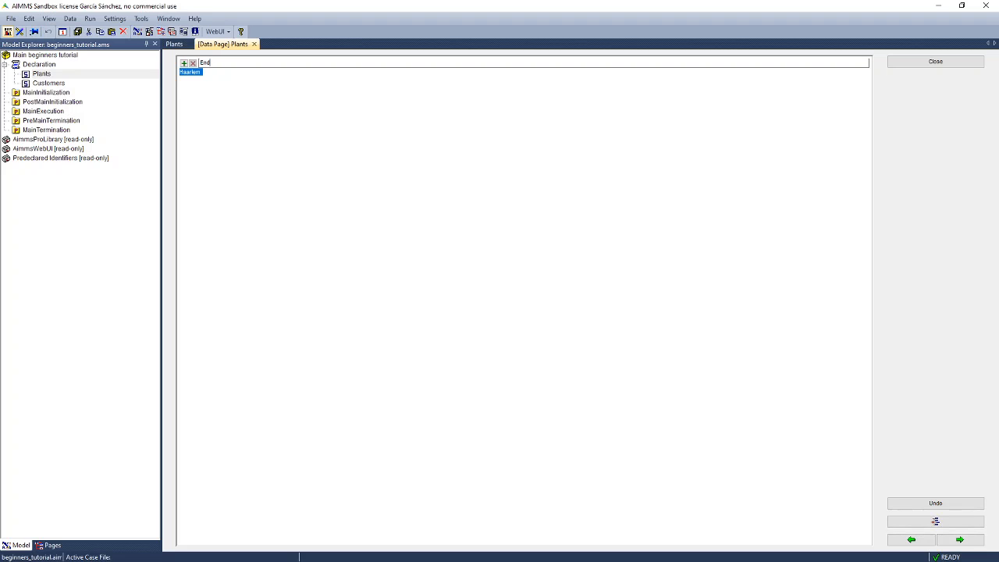
# Add Eindhoven as the second element of the Plants set, after Haarlem.
pyautogui.write('indhoven')
pyautogui.press('Return')
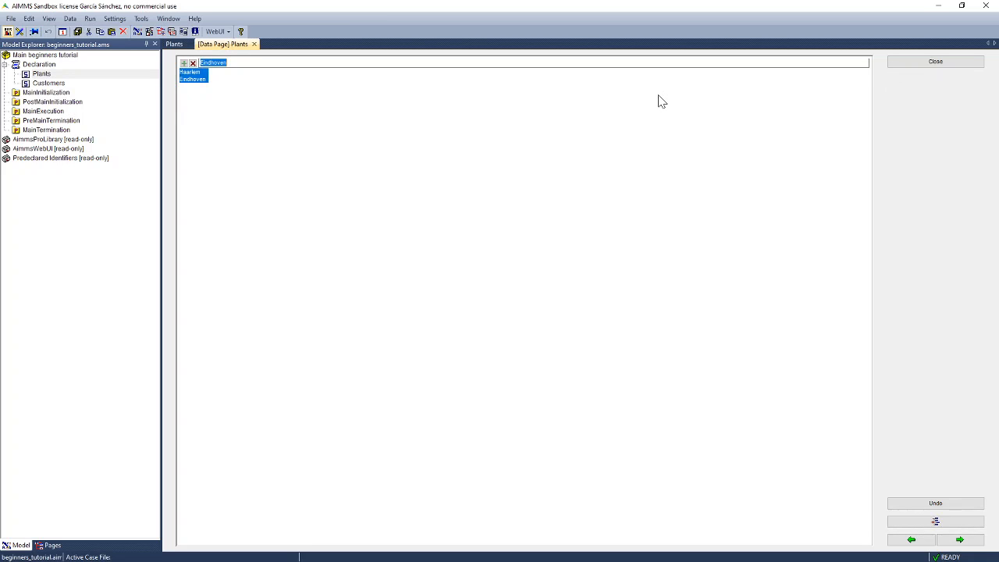
# Close the Plants data page and open the Customers set's data page.
pyautogui.click(939, 64)
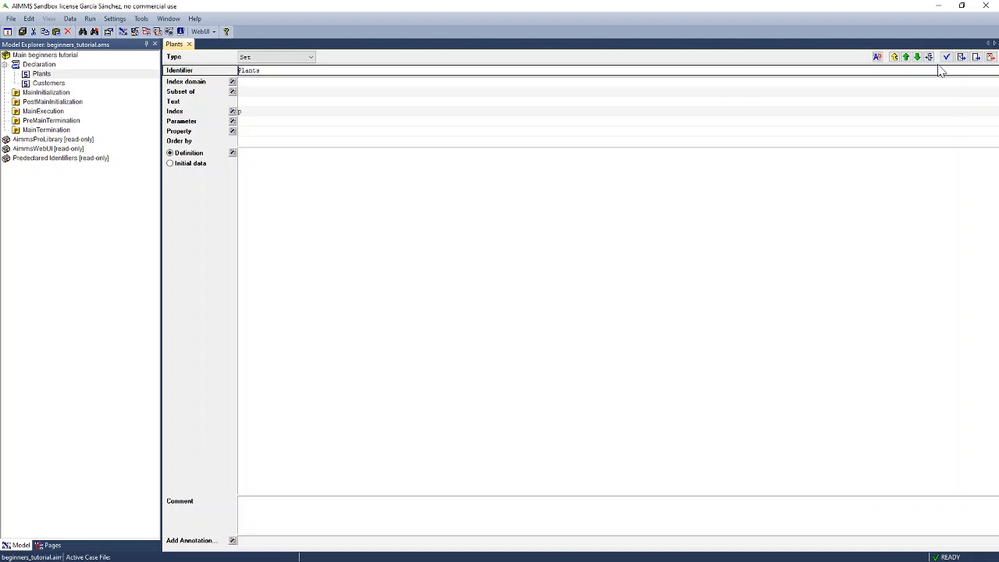
pyautogui.click(45, 83)
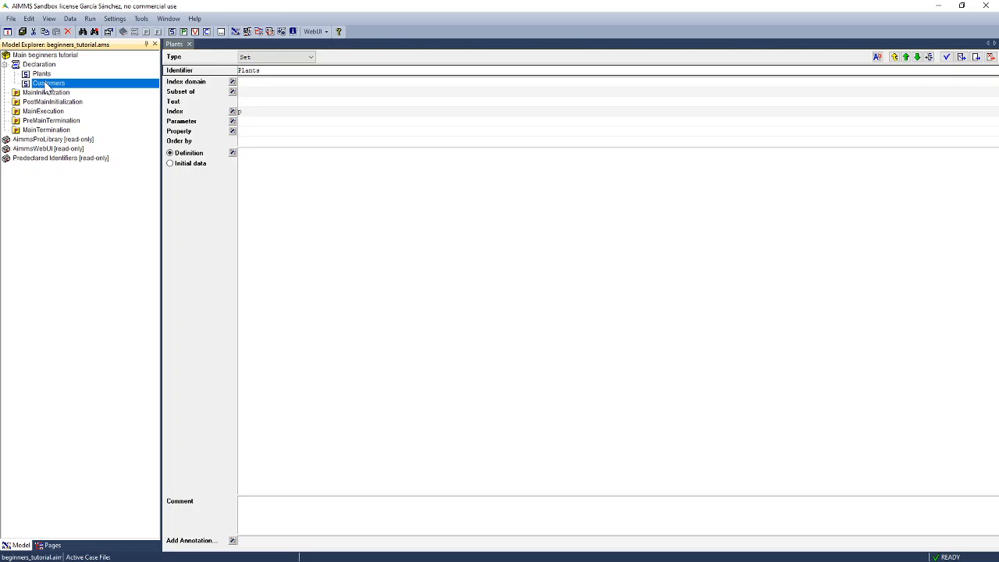
pyautogui.doubleClick(45, 85)
pyautogui.rightClick(46, 83)
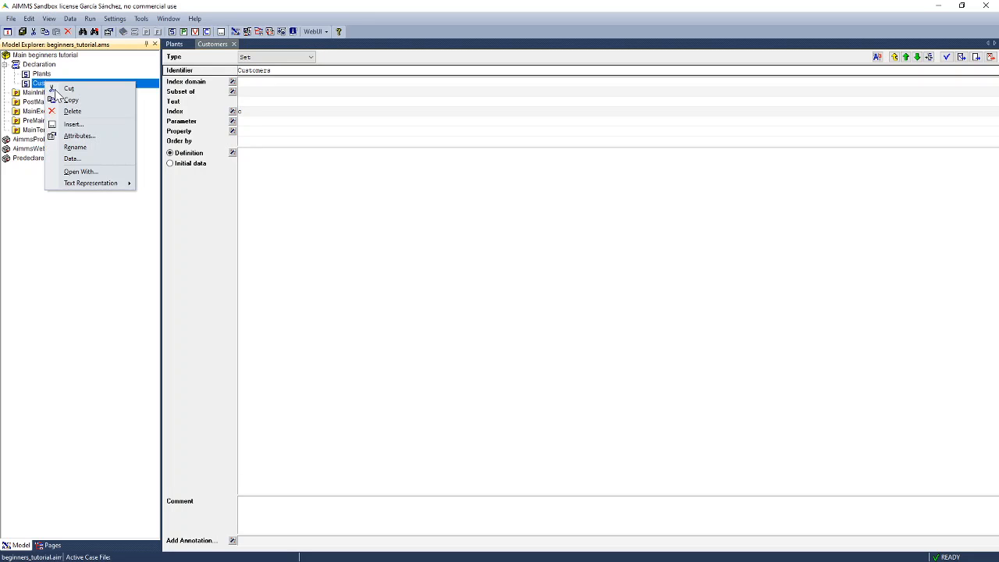
pyautogui.click(78, 159)
pyautogui.press('super+Left')
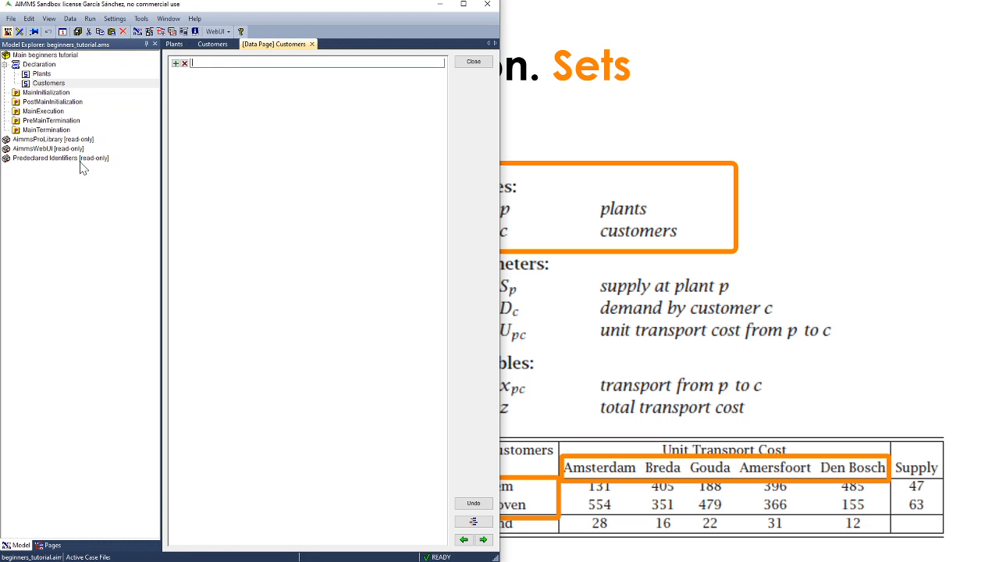
# Enter Amsterdam, Breda and Gouda into the Customers set.
pyautogui.write('Amsterdam')
pyautogui.press('Return')
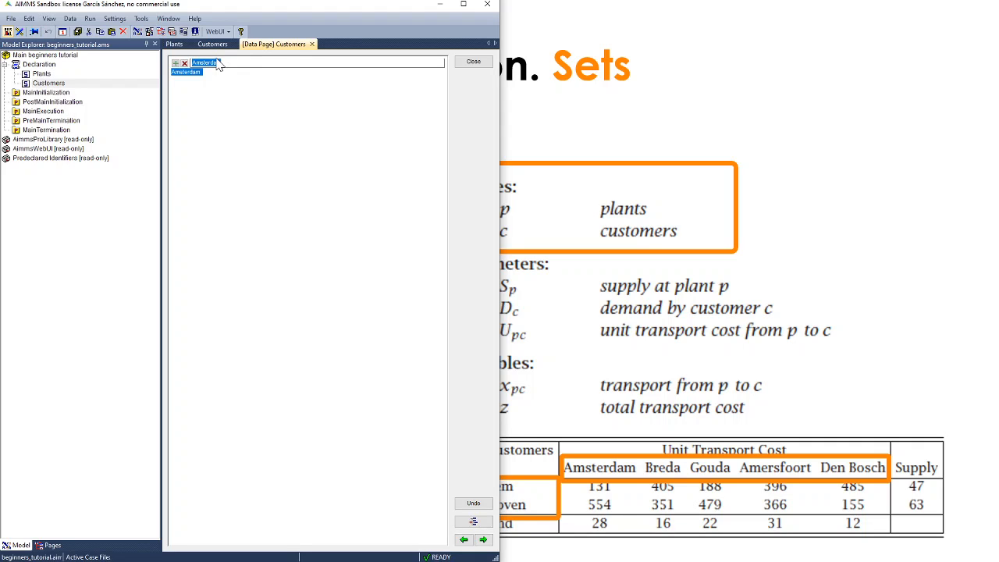
pyautogui.write('Breda')
pyautogui.press('Return')
pyautogui.write('Gouda')
pyautogui.press('Return')
# Add Amersfoort and DenBosch, fixing the DenBosh typo, and close the data page.
pyautogui.write('A')
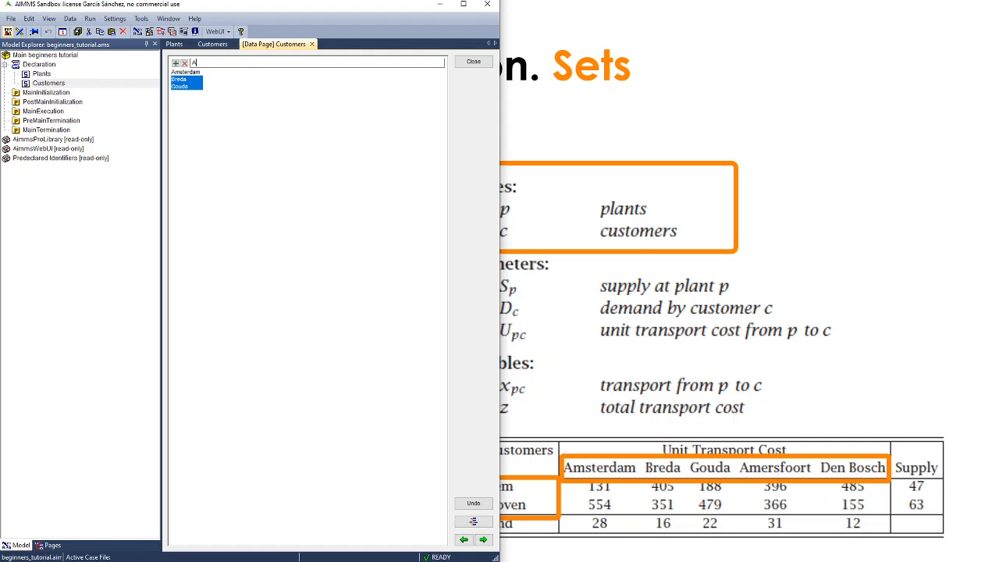
pyautogui.write('mersfoort')
pyautogui.press('Return')
pyautogui.write('De')
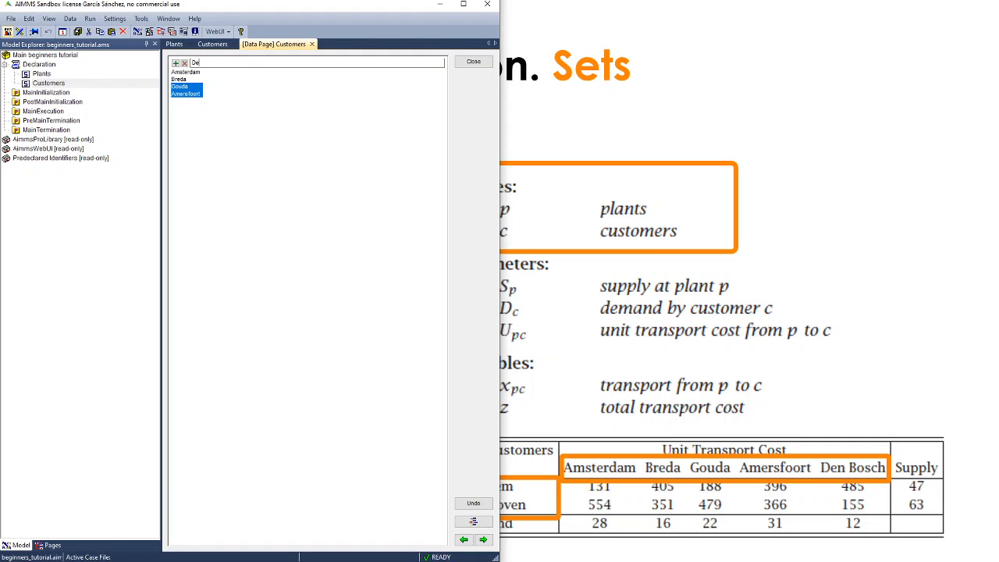
pyautogui.write('nBosch')
pyautogui.press('Return')
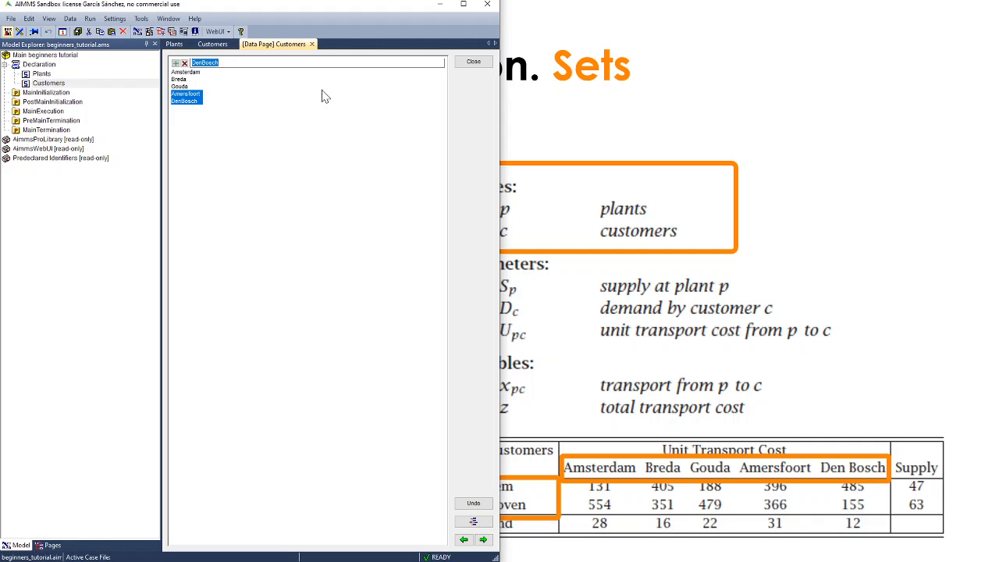
pyautogui.click(467, 62)
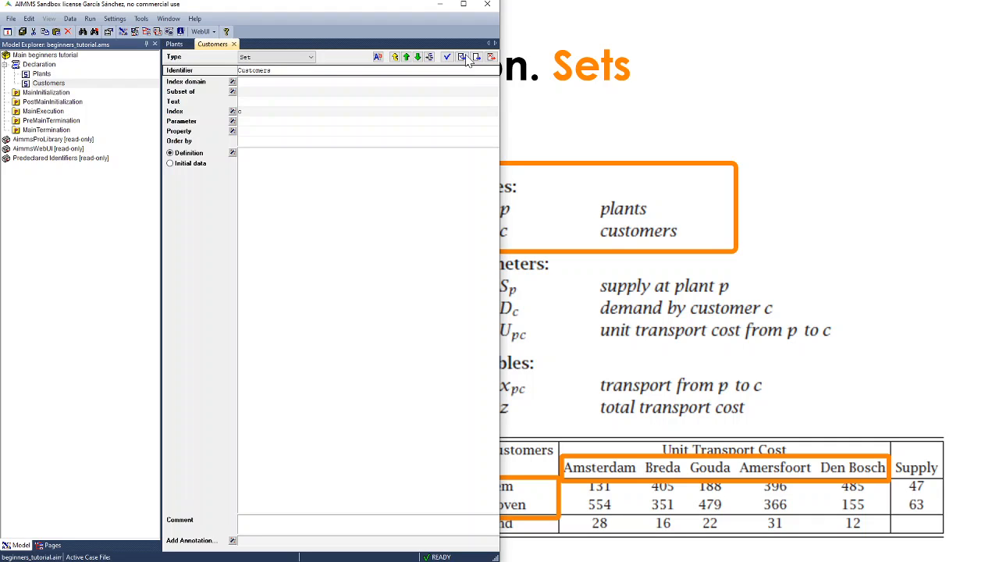
# Maximize AIMMS, save all changes and the project, and open the Data menu.
pyautogui.click(464, 4)
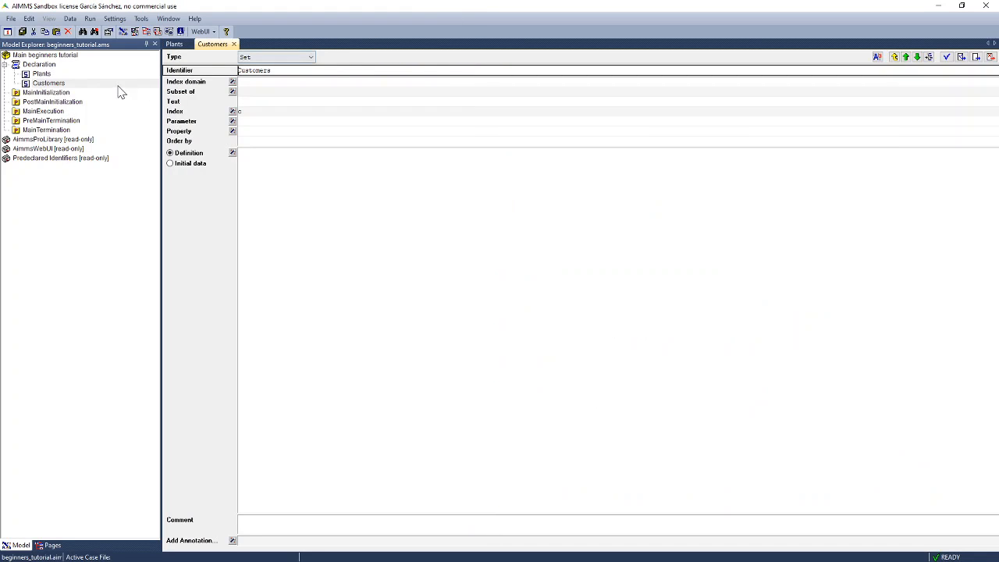
pyautogui.click(23, 36)
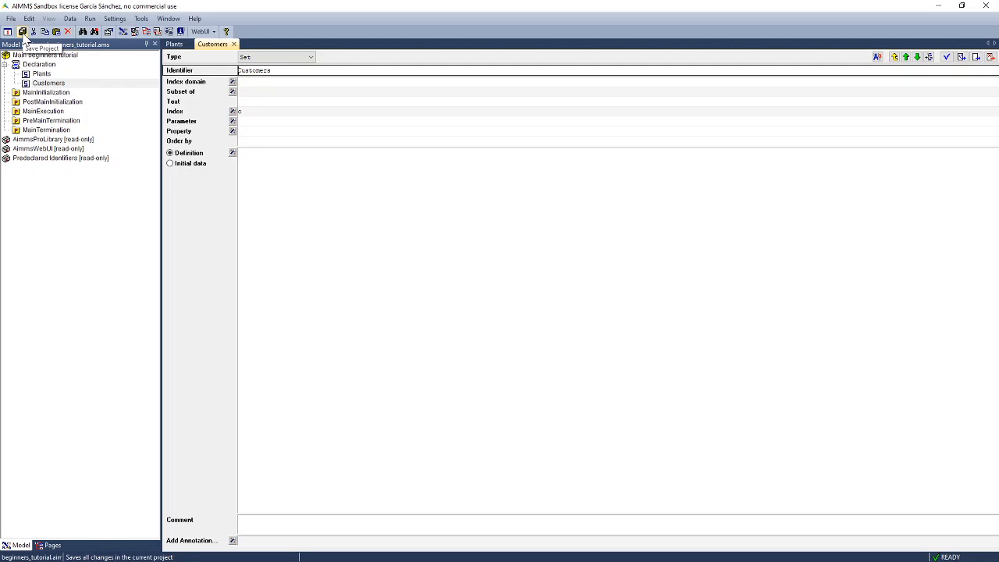
pyautogui.click(24, 34)
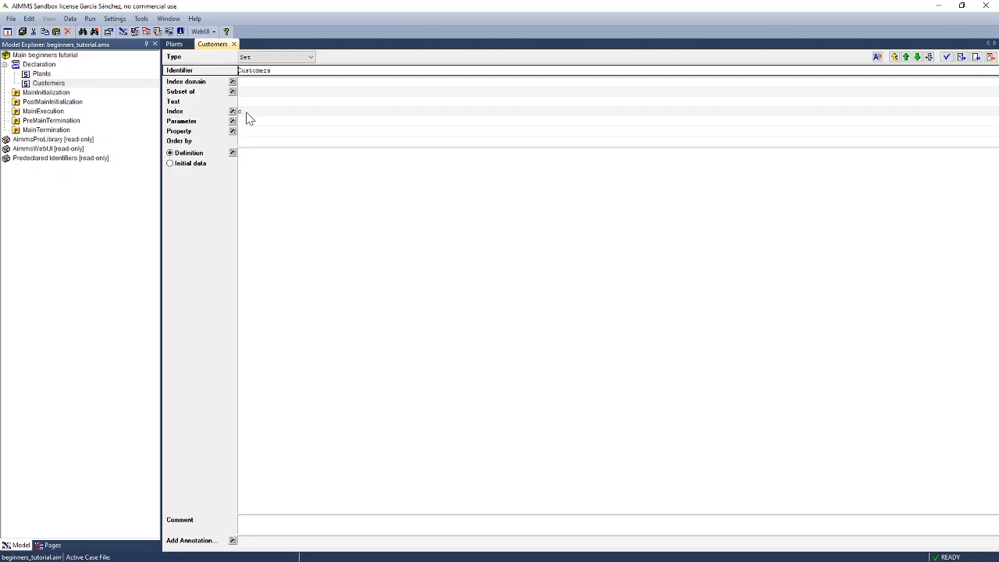
pyautogui.click(75, 21)
# Save the current set data as the case file base_case.data.
pyautogui.click(89, 54)
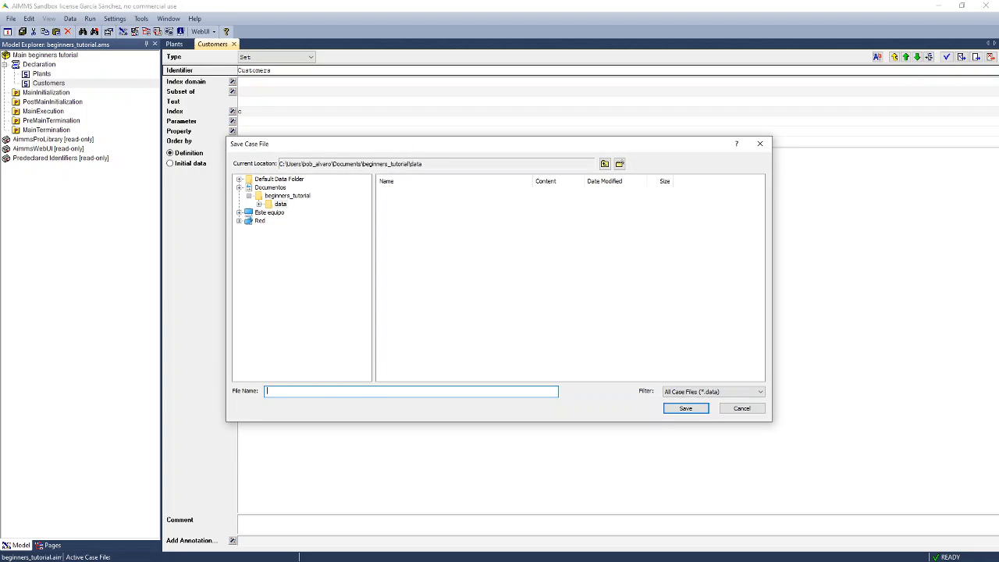
pyautogui.write('base_case')
pyautogui.click(685, 409)
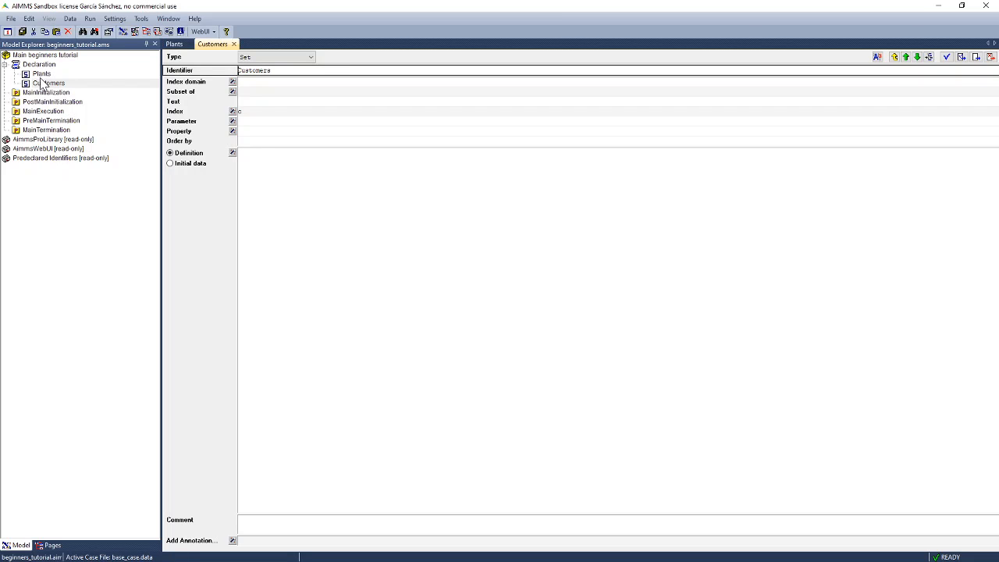
# Close the current project and reopen the beginners_tutorial project.
pyautogui.click(12, 18)
pyautogui.click(37, 30)
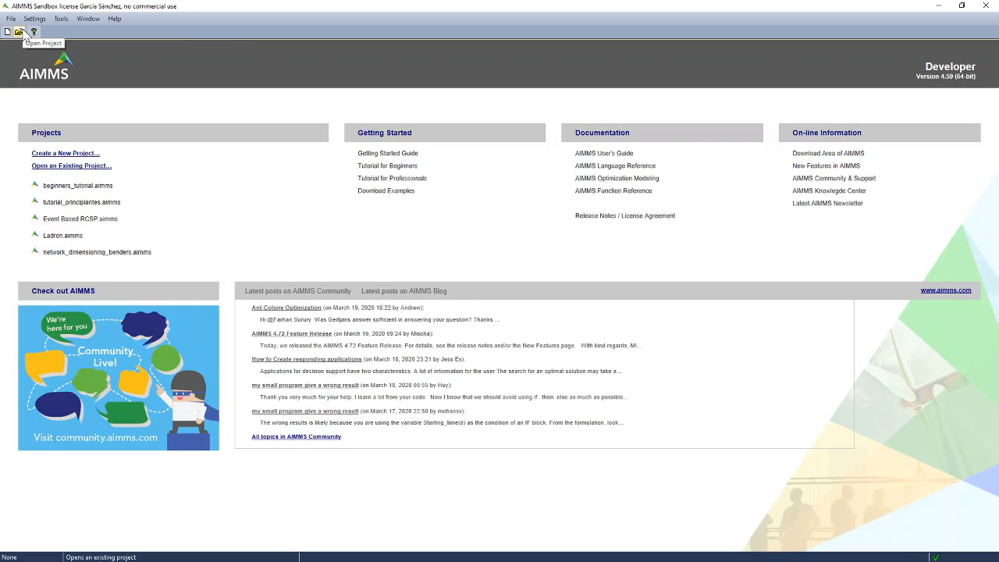
pyautogui.click(65, 186)
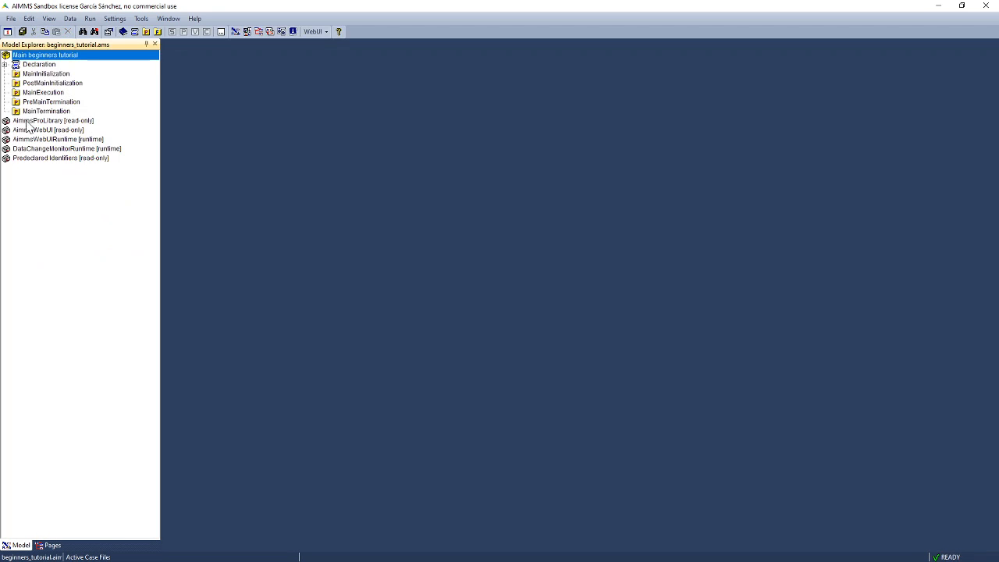
# Expand the declarations and open the Plants set's data page.
pyautogui.click(5, 65)
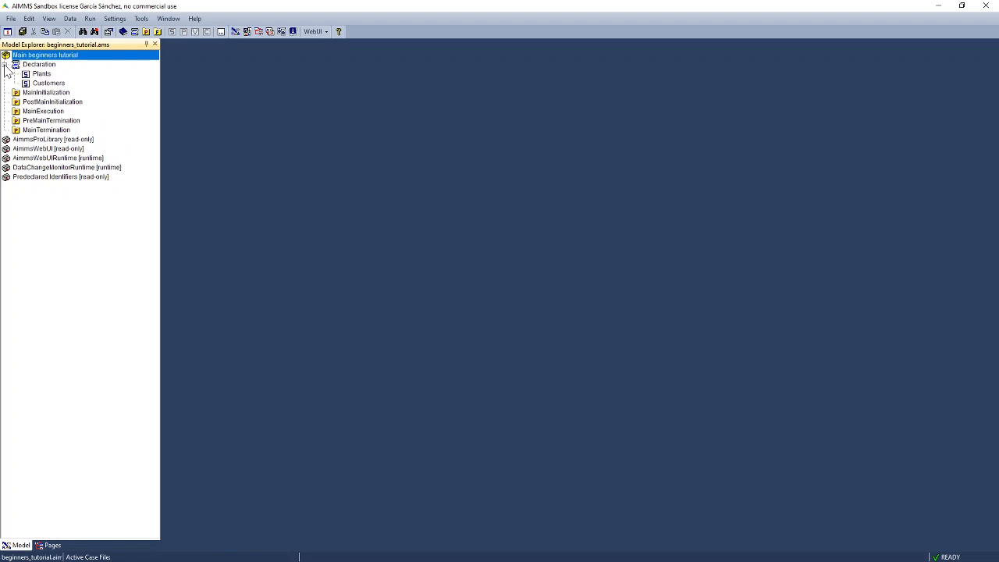
pyautogui.click(42, 74)
pyautogui.rightClick(41, 74)
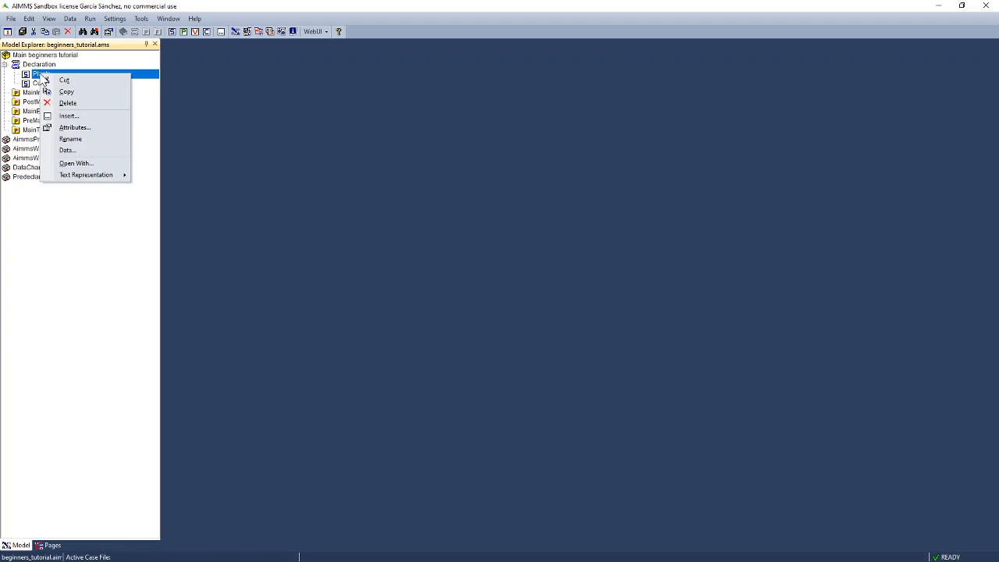
pyautogui.click(66, 151)
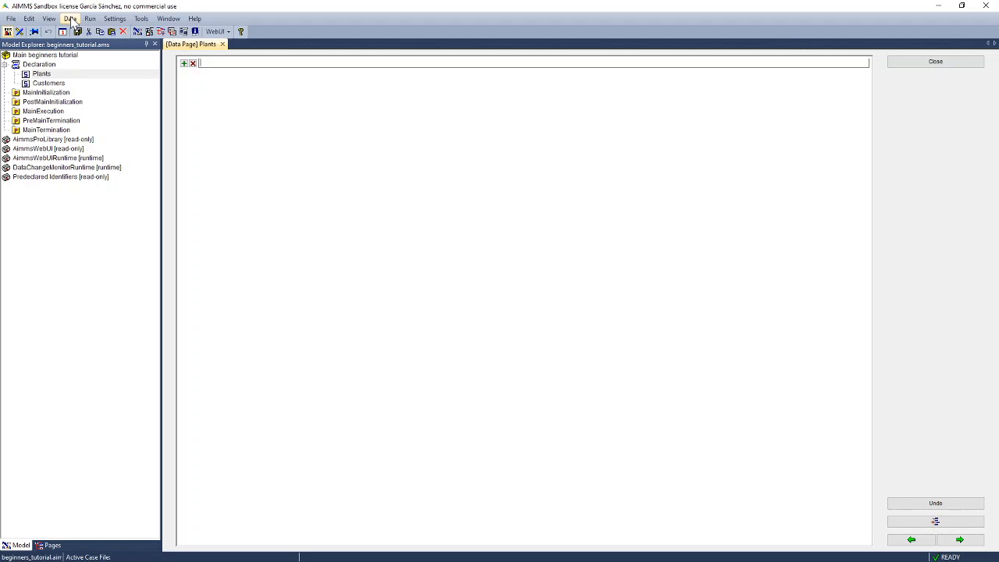
# Load base_case.data as the active case from Data > Load Case > as Active.
pyautogui.click(70, 19)
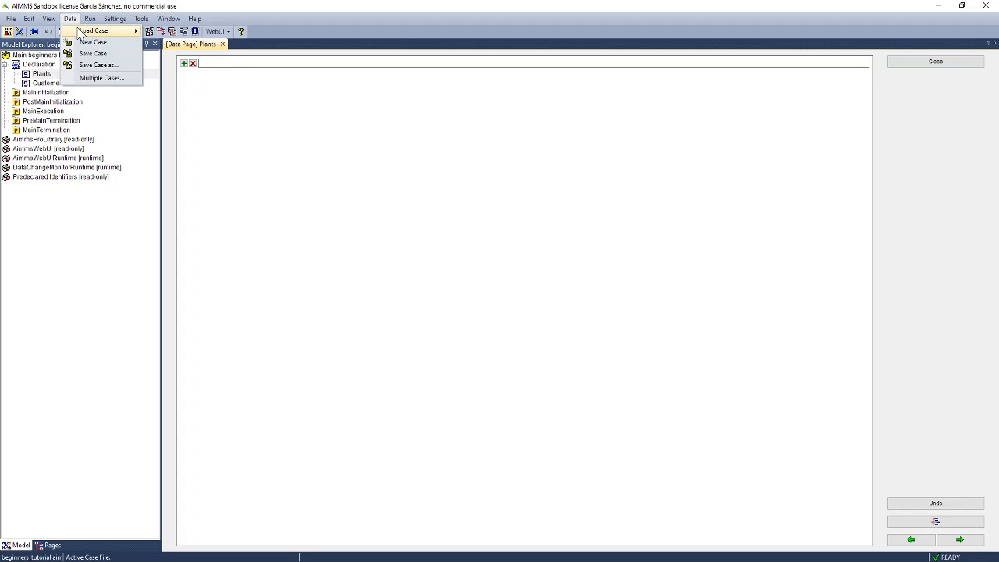
pyautogui.moveTo(79, 34)
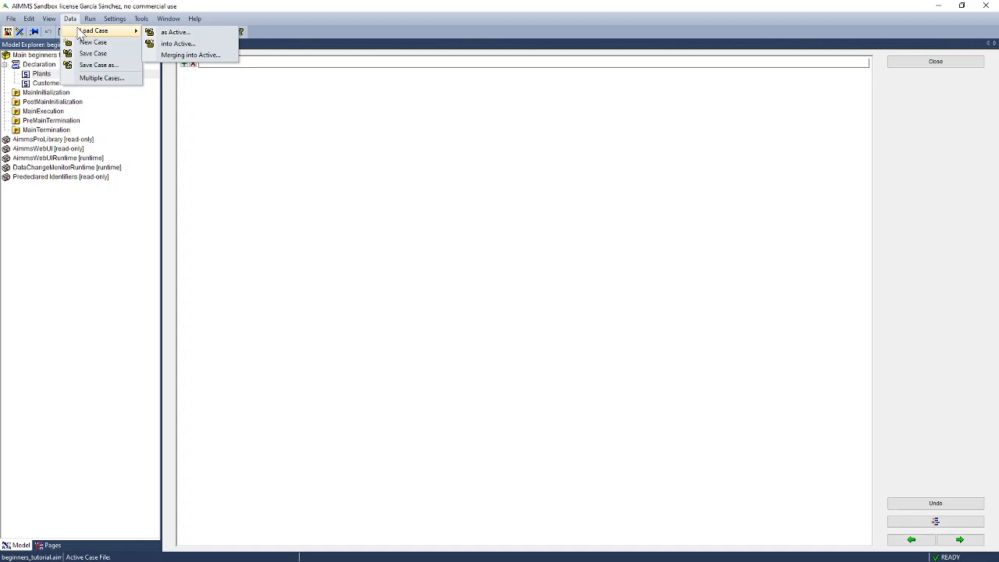
pyautogui.click(173, 32)
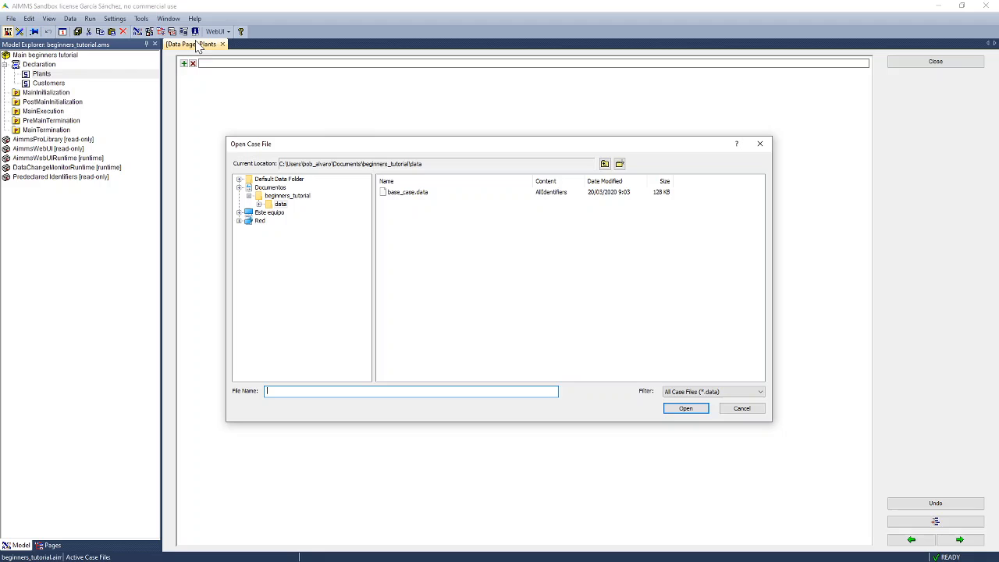
pyautogui.click(405, 193)
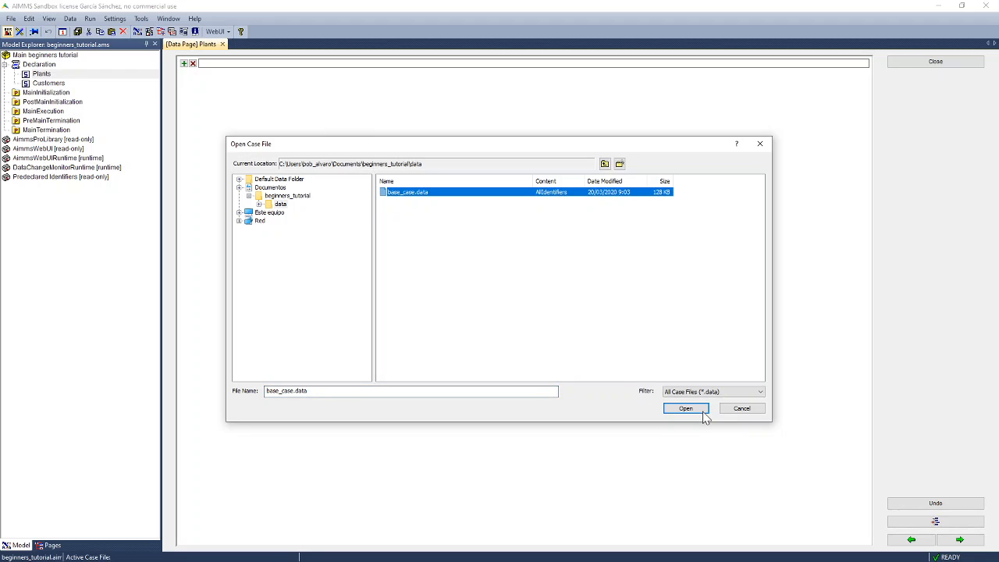
pyautogui.click(685, 409)
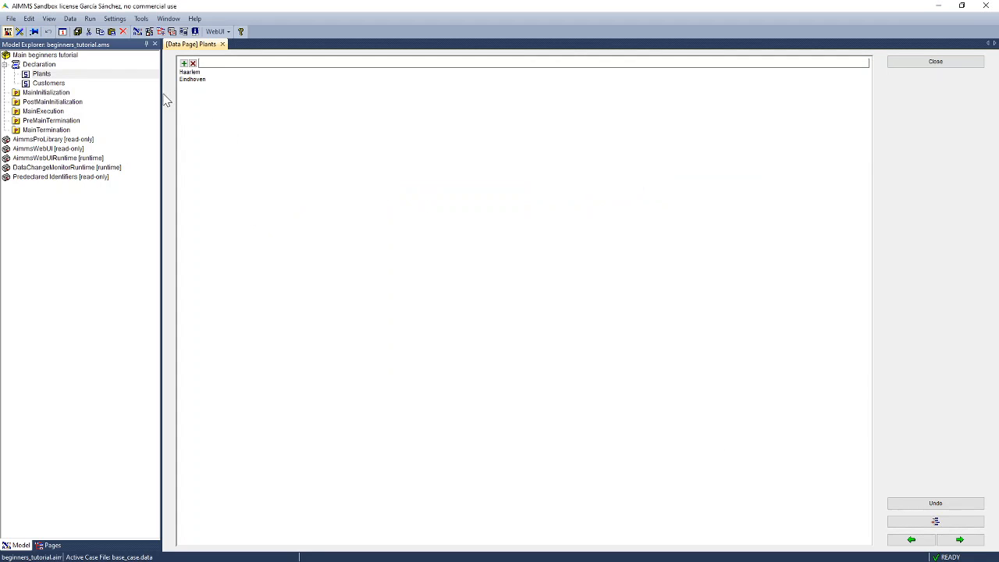
# Open the Customers data page to see the loaded cities, then dismiss the Data menu.
pyautogui.rightClick(49, 83)
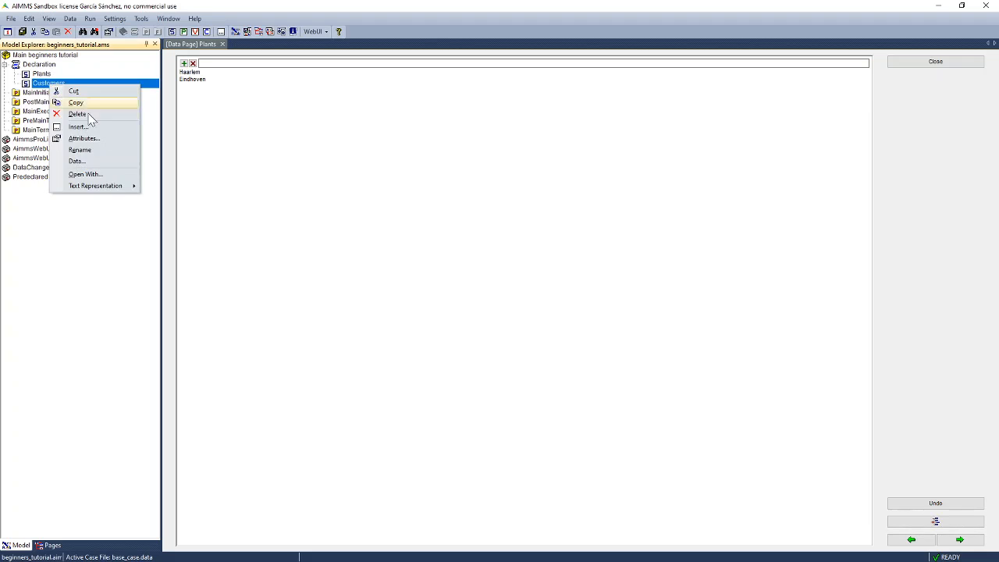
pyautogui.click(121, 161)
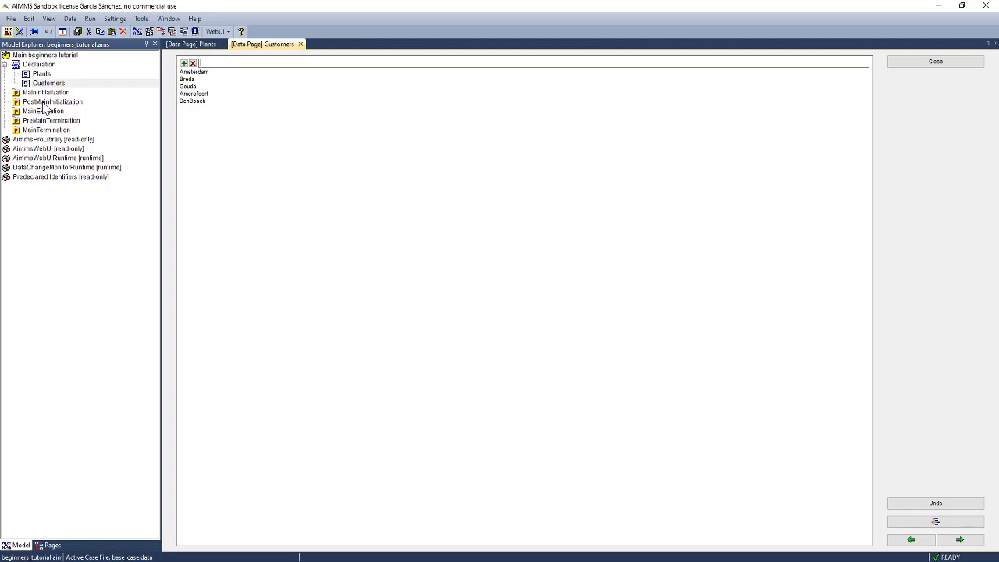
pyautogui.click(71, 19)
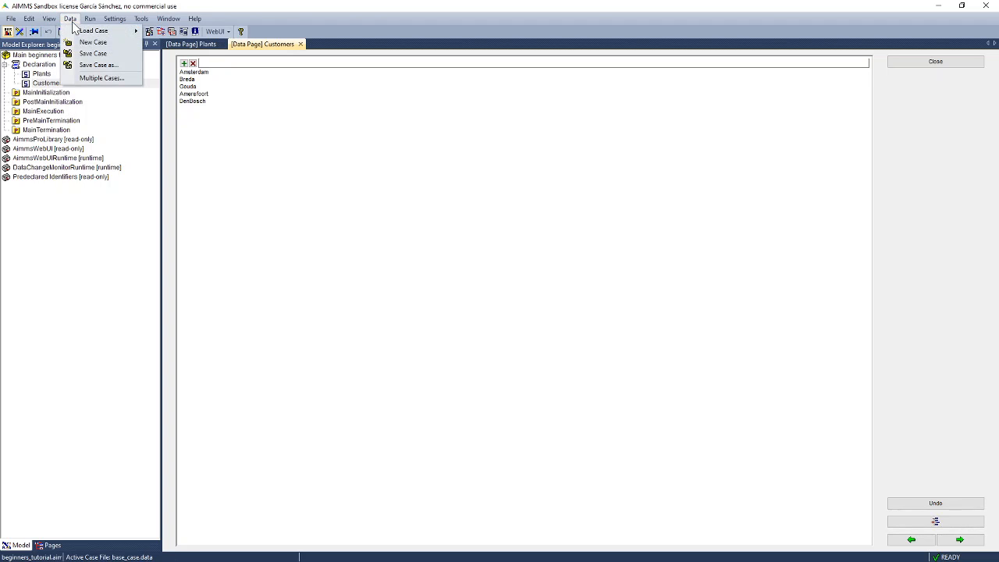
pyautogui.moveTo(84, 31)
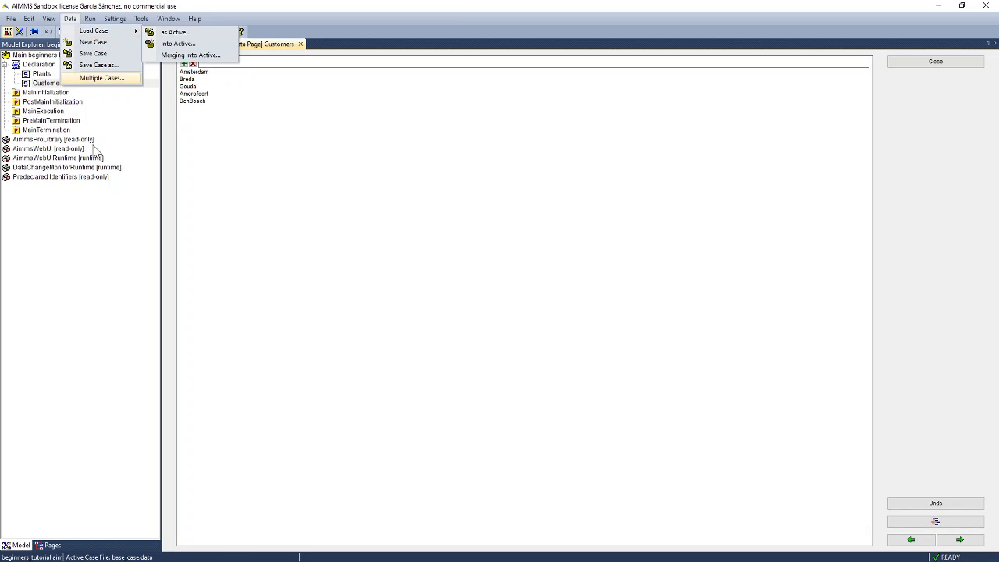
pyautogui.click(61, 242)
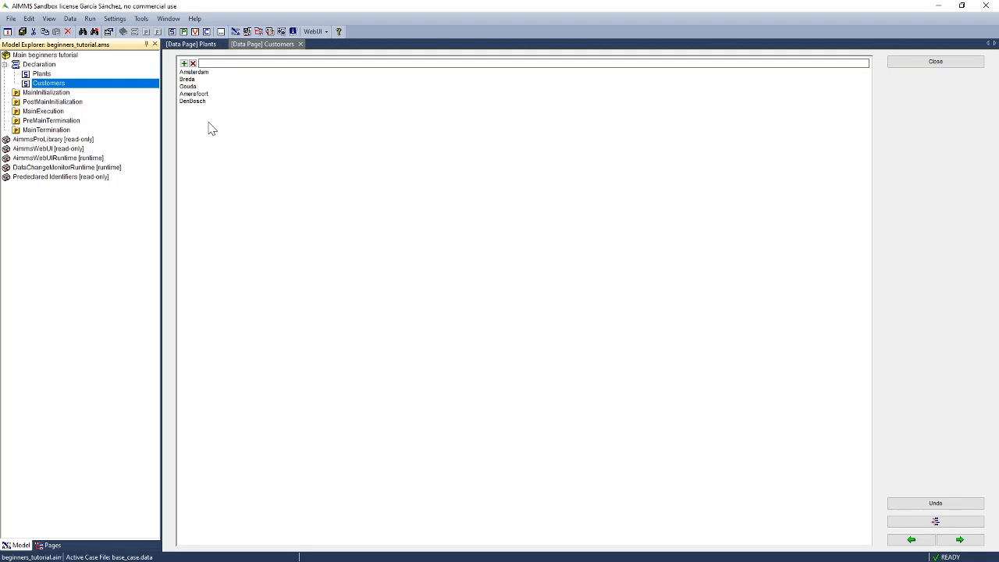
# Open and close the Data menu, then reopen it to start a new case.
pyautogui.click(70, 19)
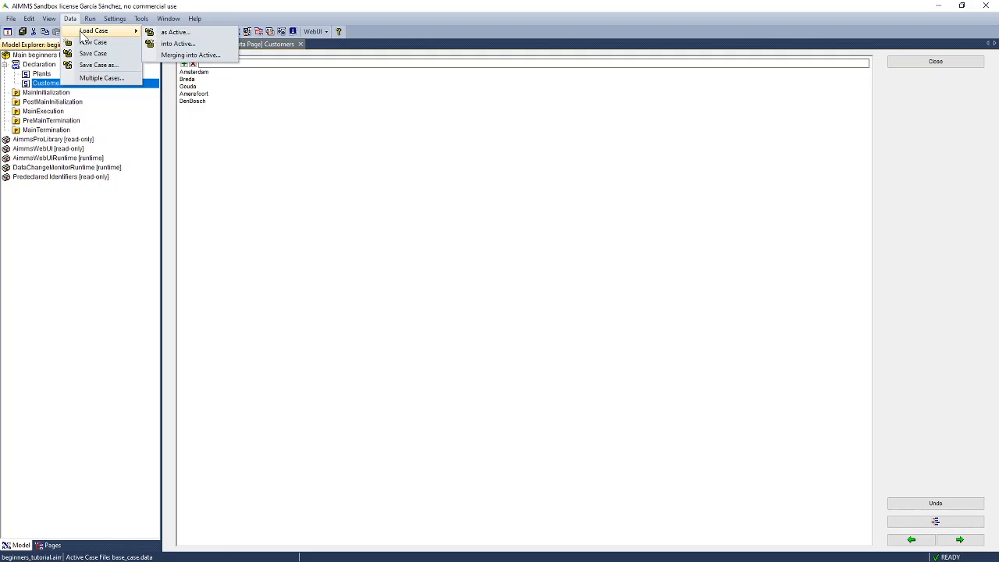
pyautogui.click(60, 129)
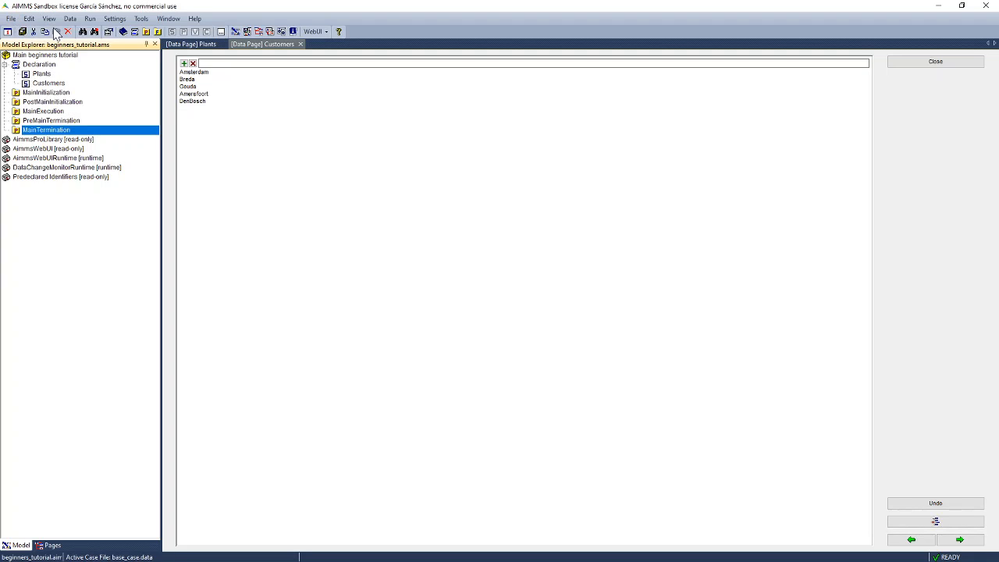
pyautogui.click(72, 20)
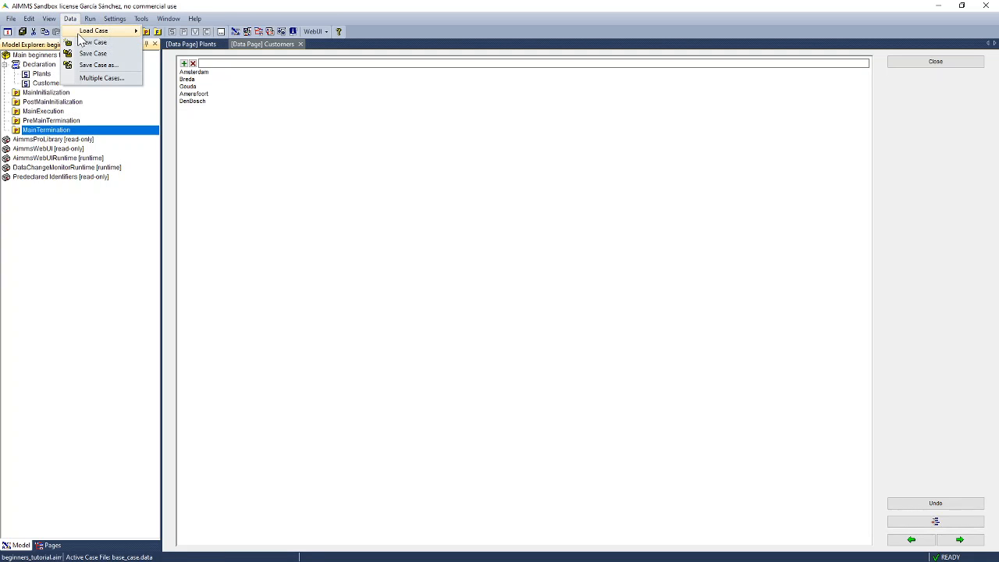